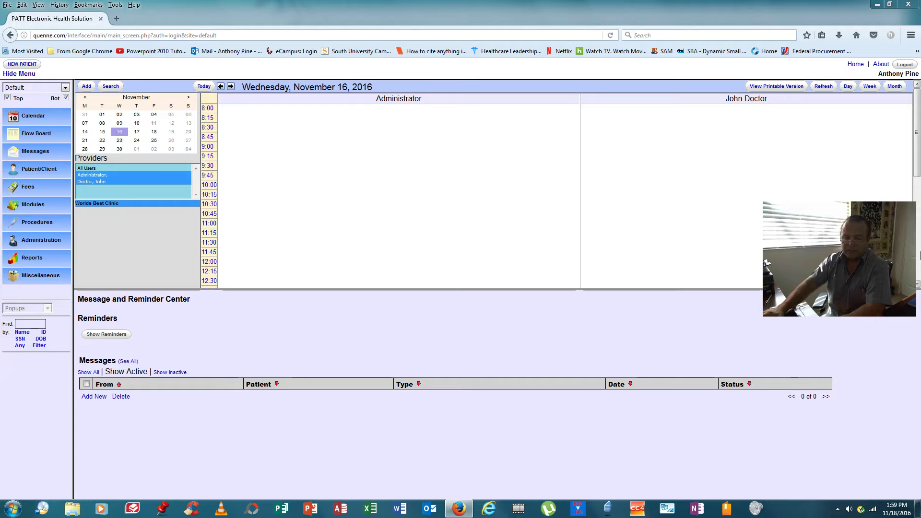
Step: Hide the message area and open Administration > Facilities, listing Worlds Best Clinic
left_click(67, 99)
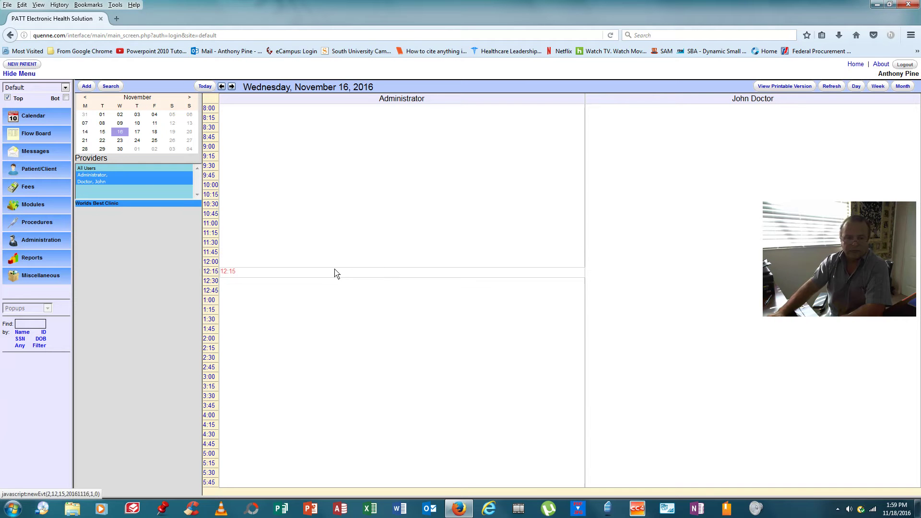
left_click(41, 242)
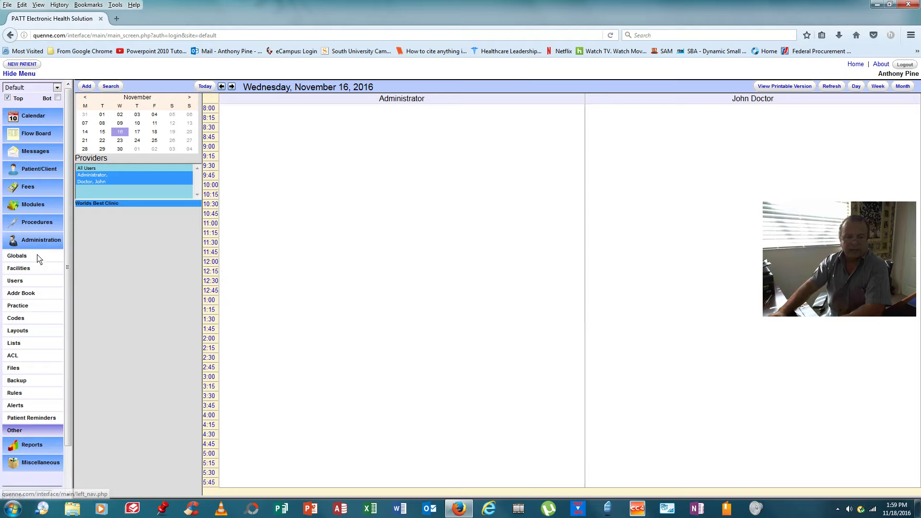
left_click(28, 271)
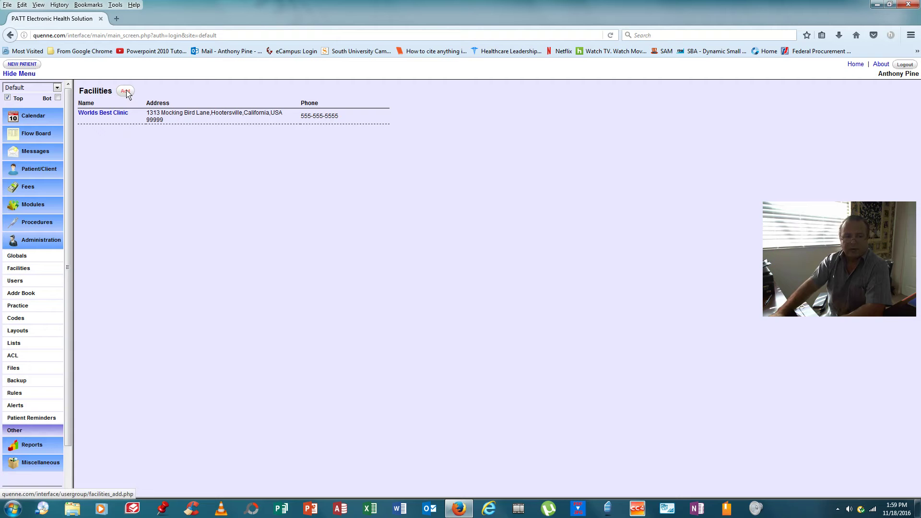
Step: Open Worlds Best Clinic's facility details and keep EIN as the tax ID type
left_click(115, 115)
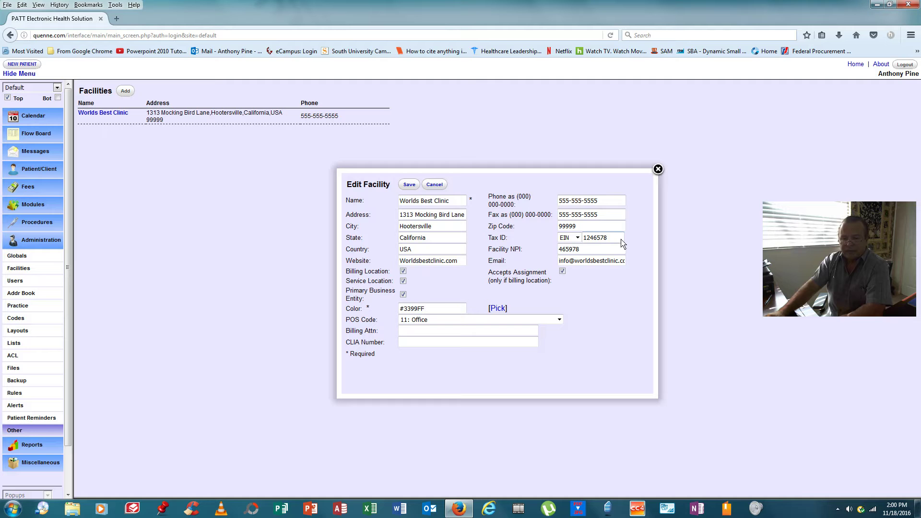
left_click(578, 238)
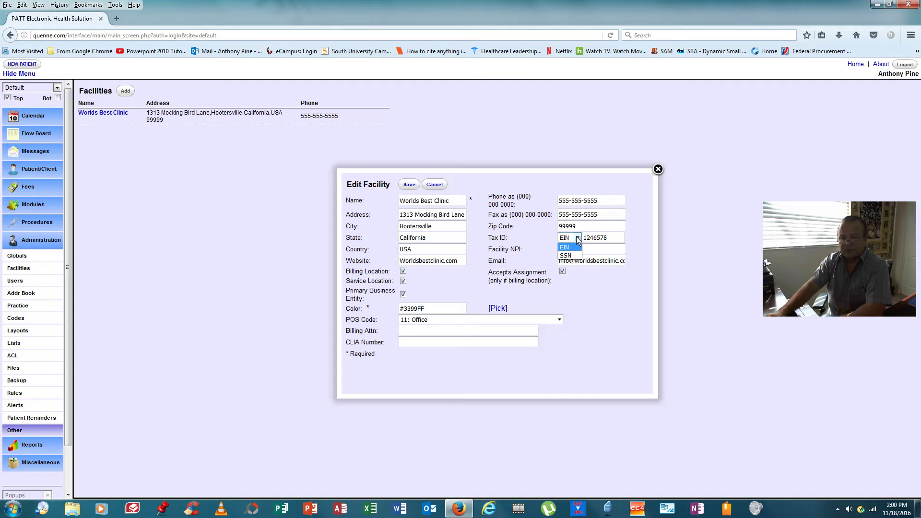
left_click(573, 247)
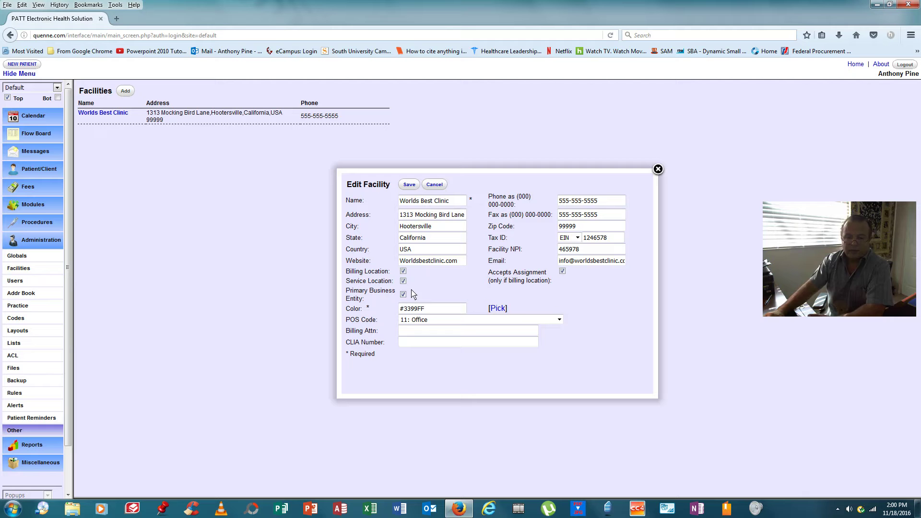
left_click(403, 281)
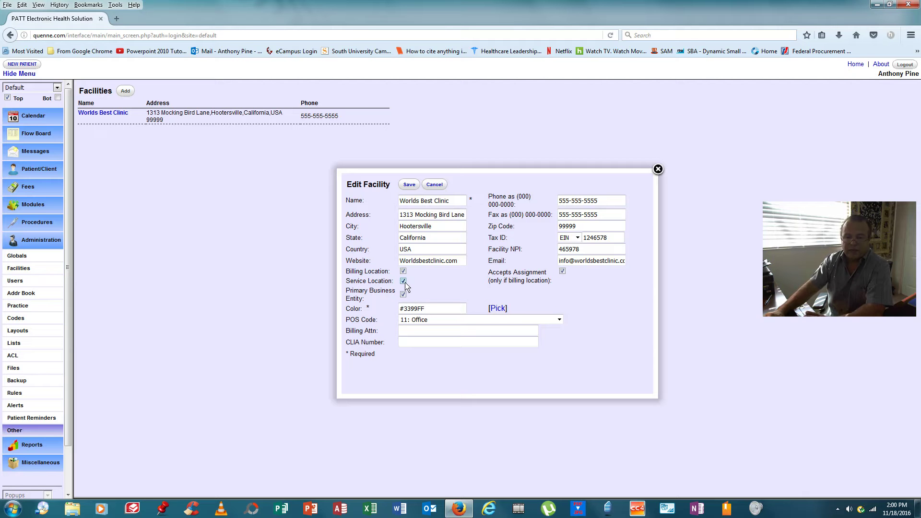
left_click(404, 294)
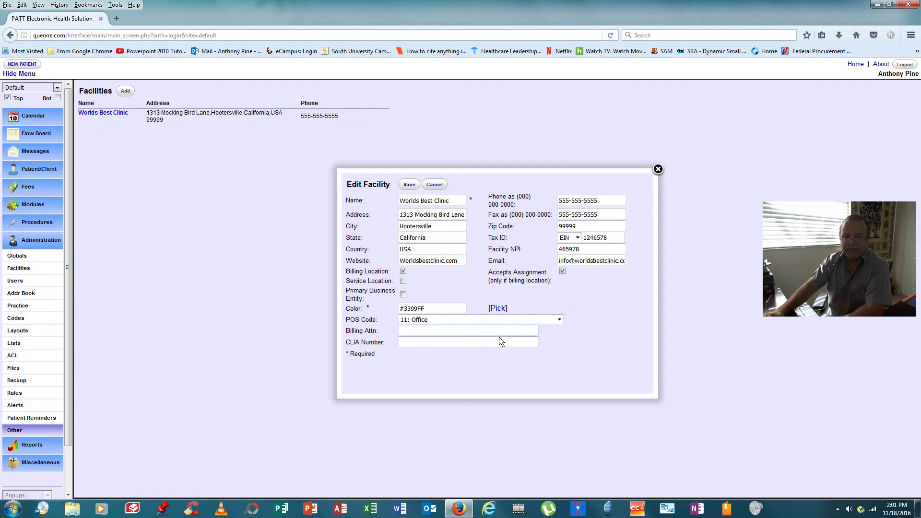
left_click(403, 271)
left_click(403, 282)
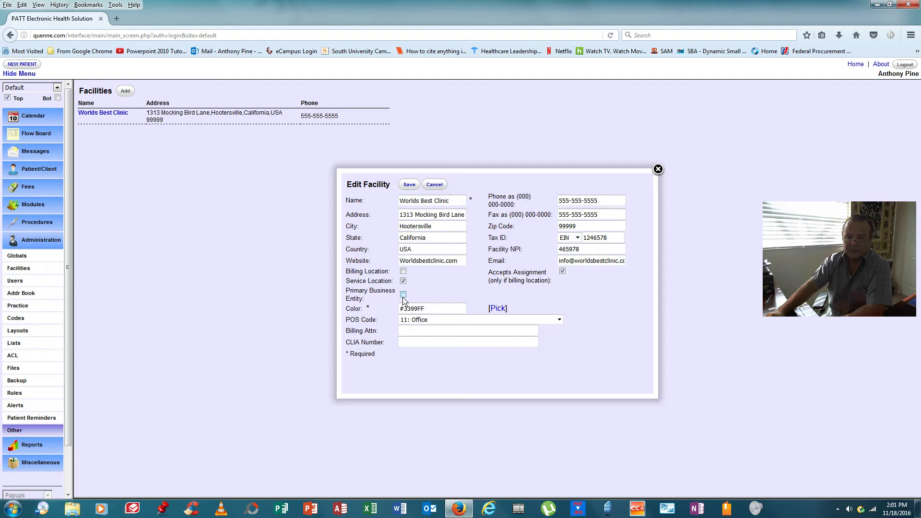
left_click(403, 272)
left_click(404, 295)
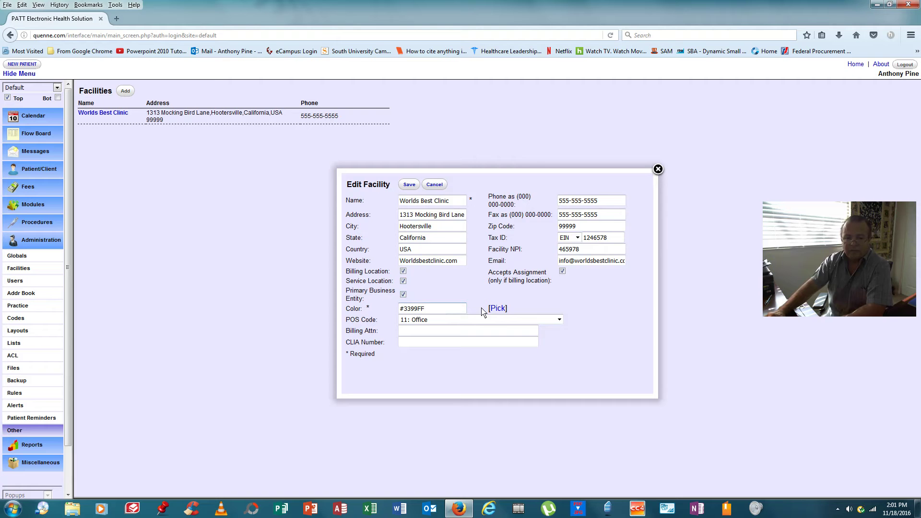
left_click(497, 308)
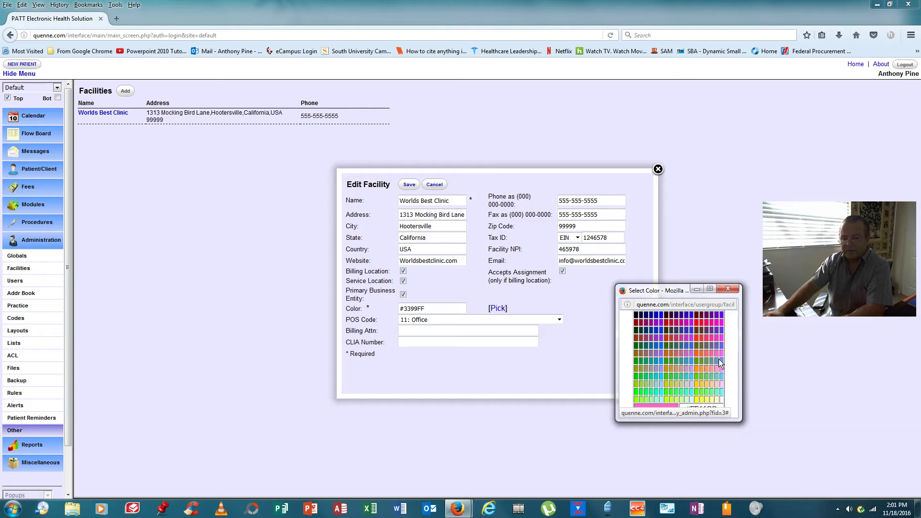
left_click(728, 290)
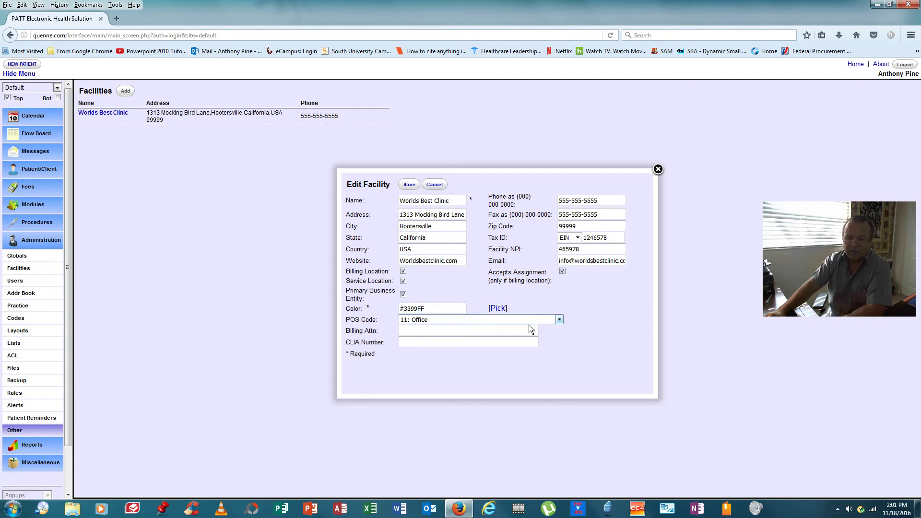
left_click(560, 320)
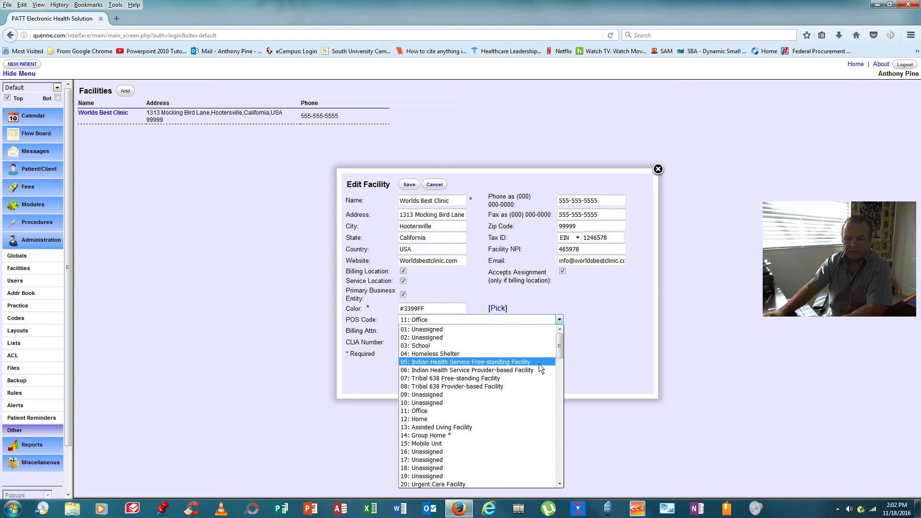
left_click(533, 414)
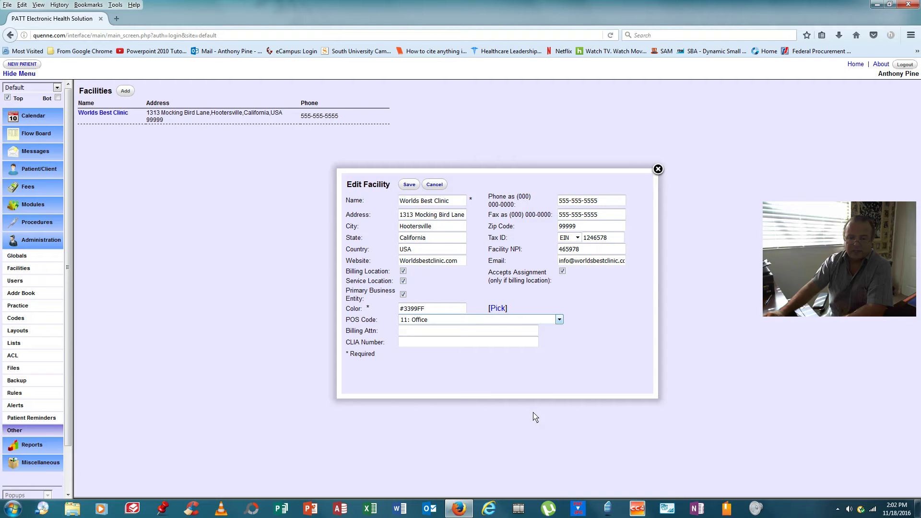
Step: Save Worlds Best Clinic's facility settings and open the doctor's user account from Users
left_click(409, 185)
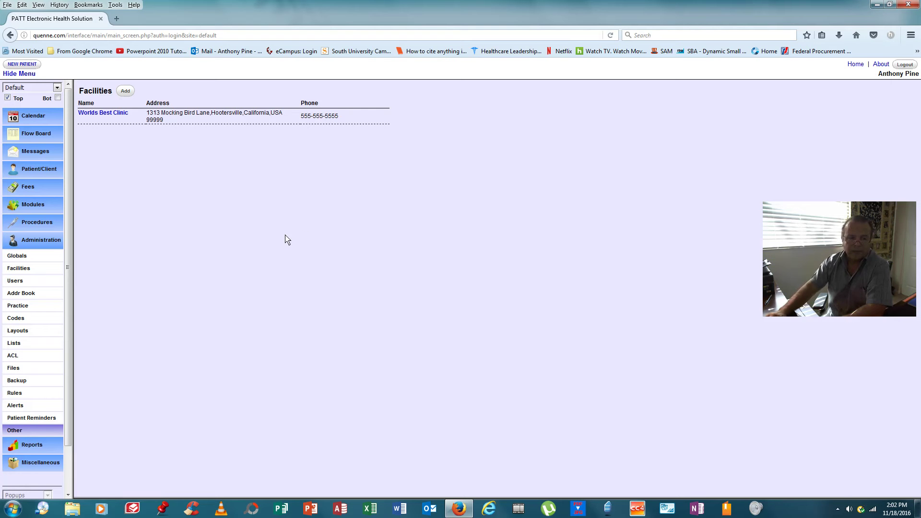
left_click(33, 282)
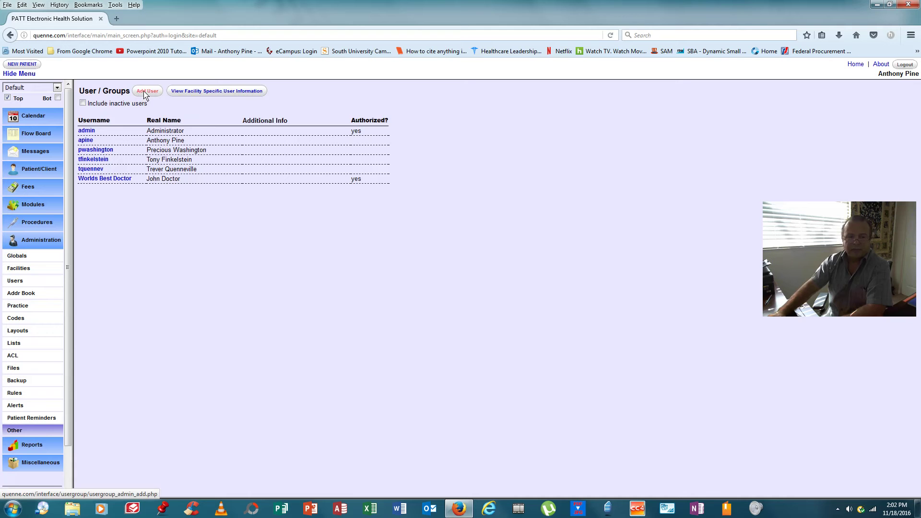
left_click(113, 181)
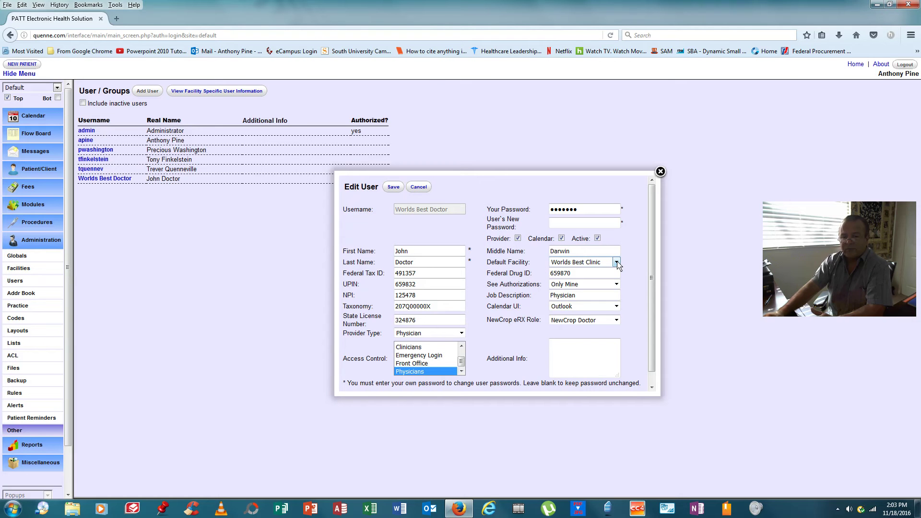
Step: Save the doctor with default facility Worlds Best Clinic and NewCrop Doctor e-prescribing role
left_click(616, 263)
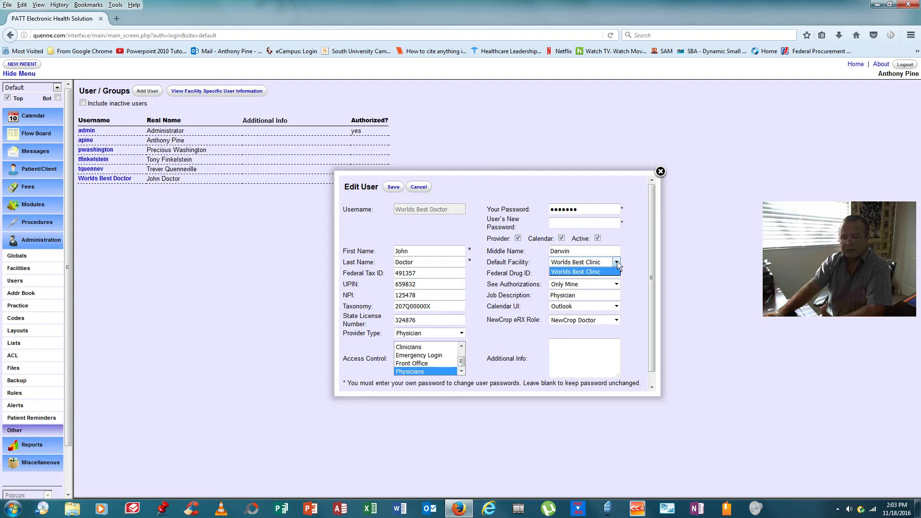
left_click(617, 265)
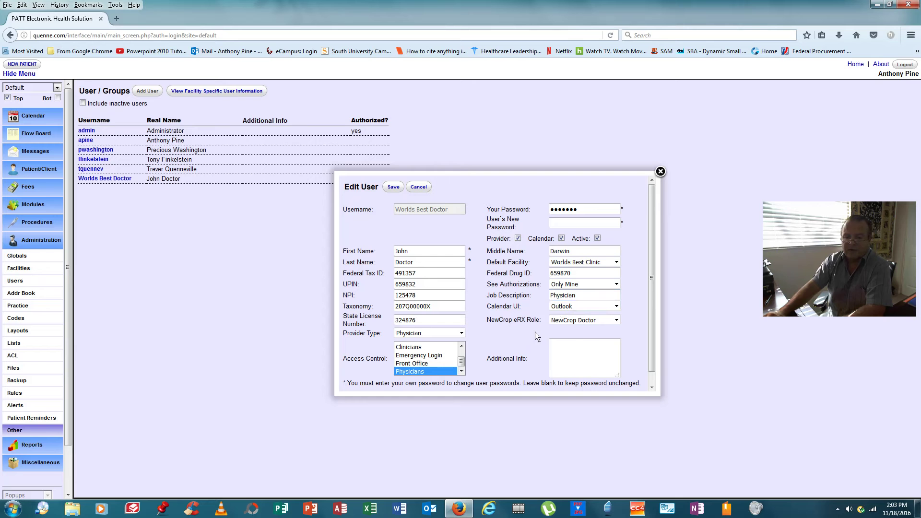
left_click(617, 321)
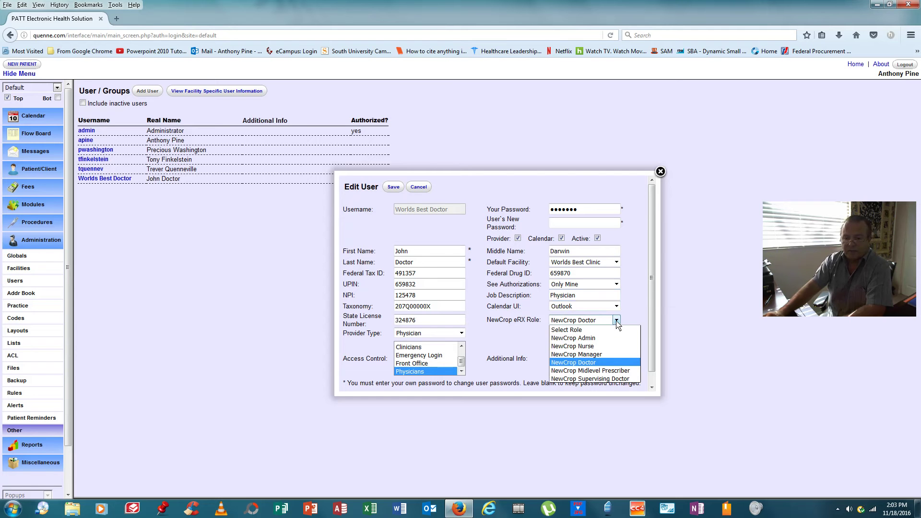
left_click(610, 364)
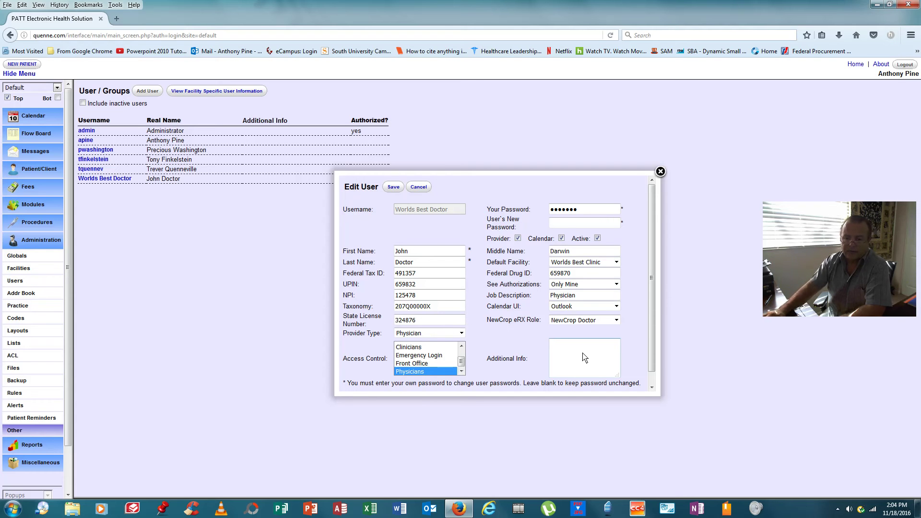
left_click(392, 188)
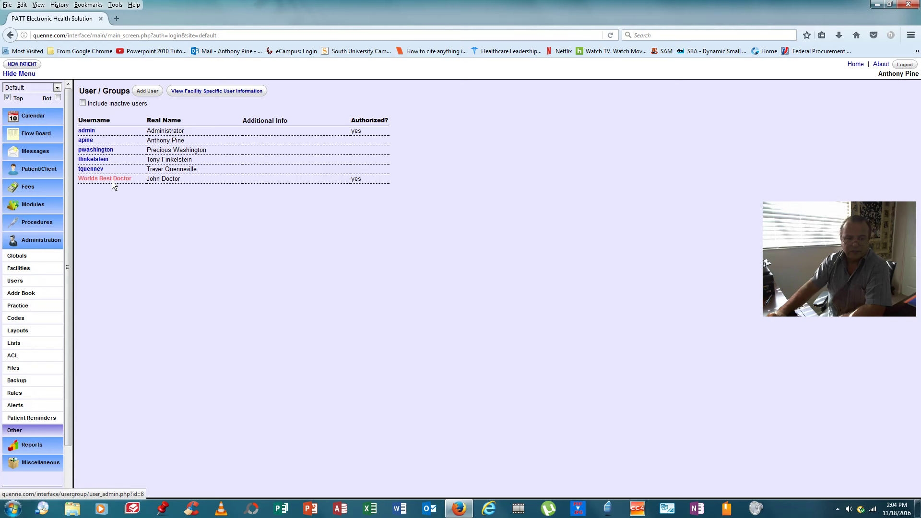
Step: Open ACL administration with groups shown and review Clinicians-view's inactive permissions such as Appointments
left_click(16, 357)
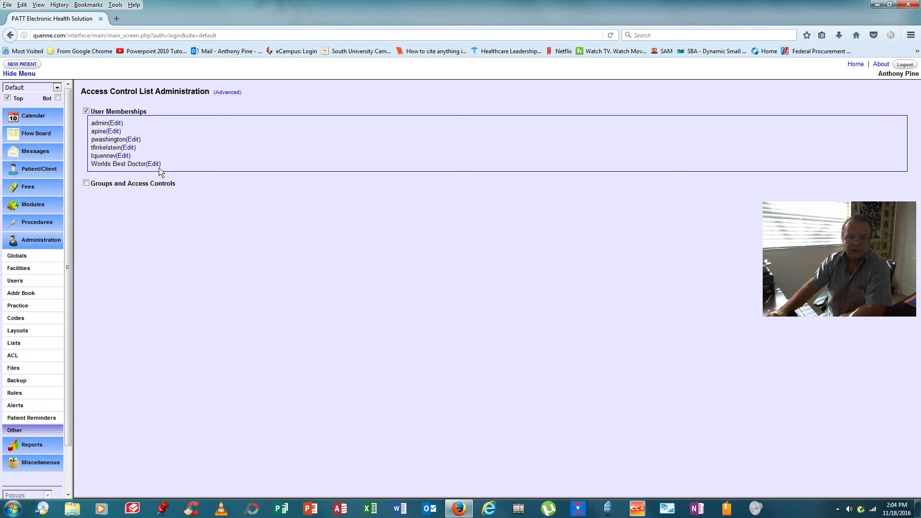
left_click(87, 183)
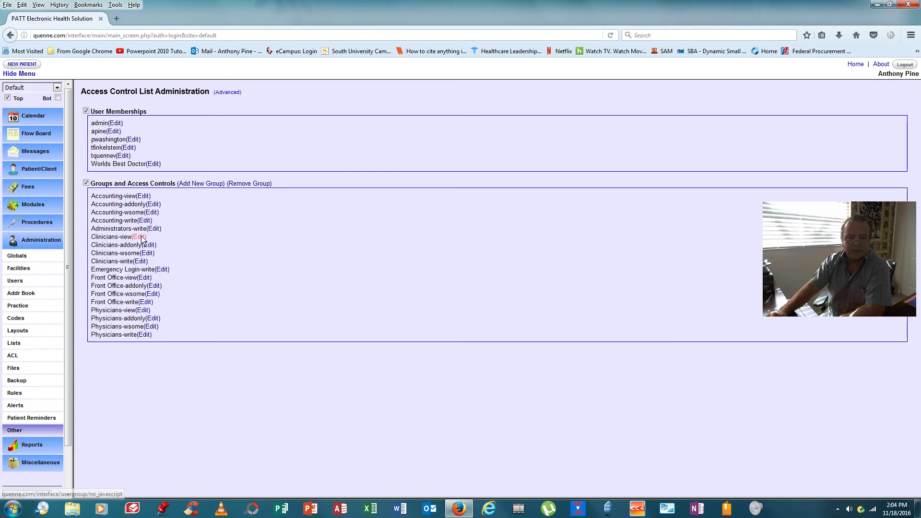
left_click(140, 237)
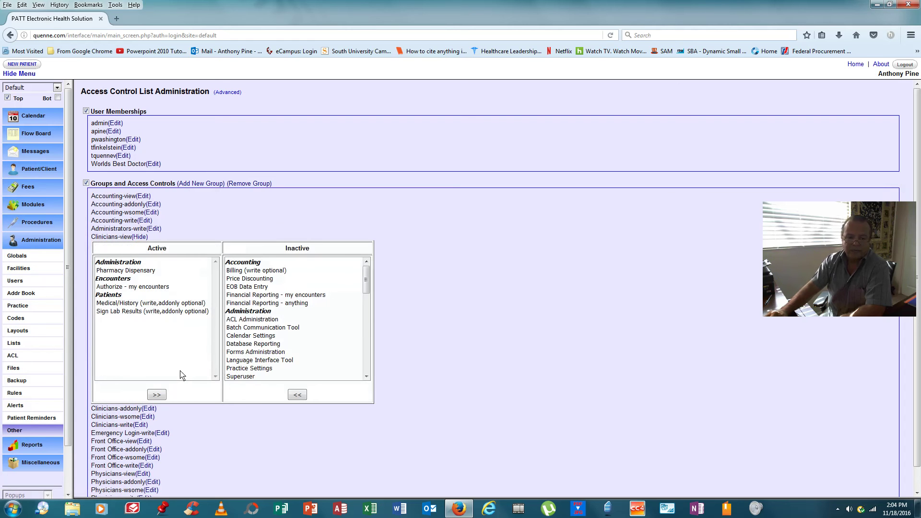
left_click_drag(366, 281, 371, 369)
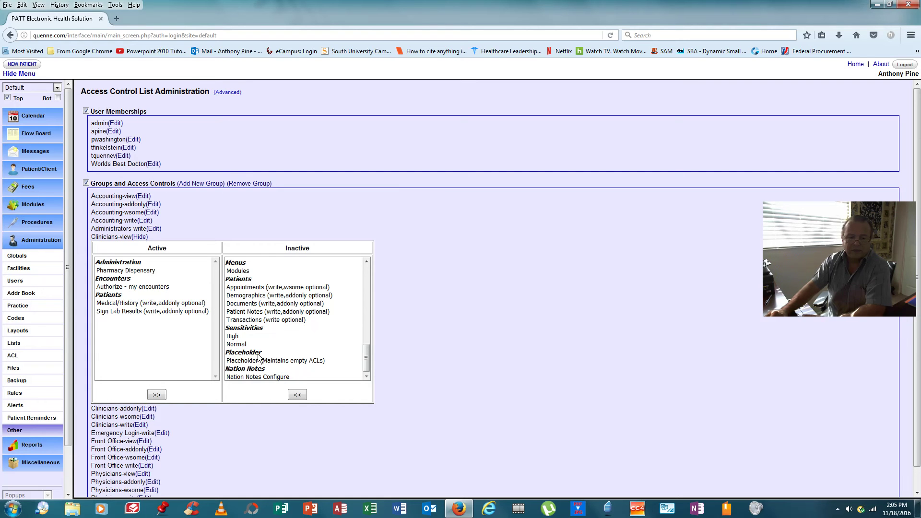
left_click(273, 288)
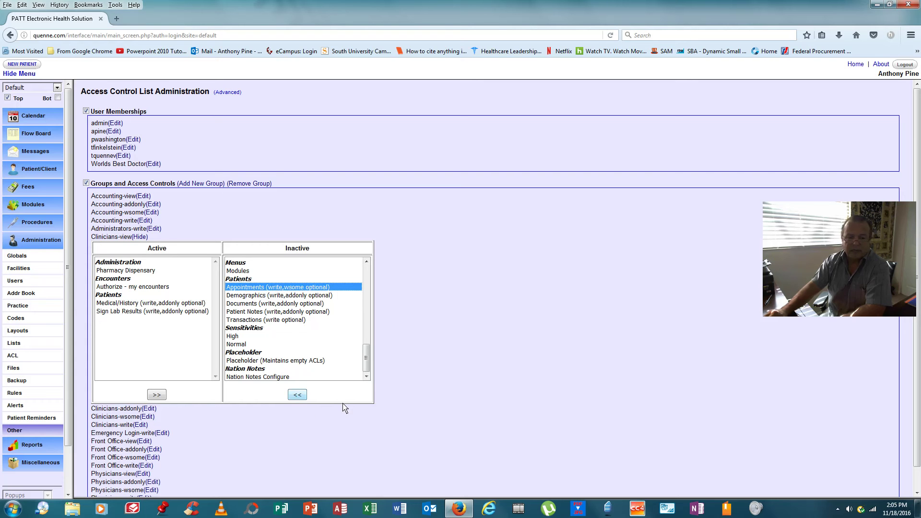
left_click(141, 237)
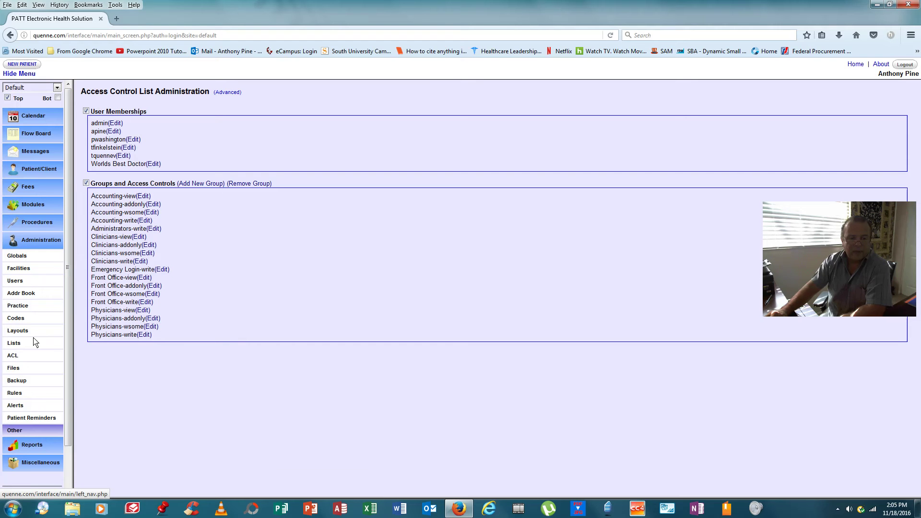
Step: Re-save Discount Drugs with Email as default method, then start a blank new pharmacy entry
left_click(18, 306)
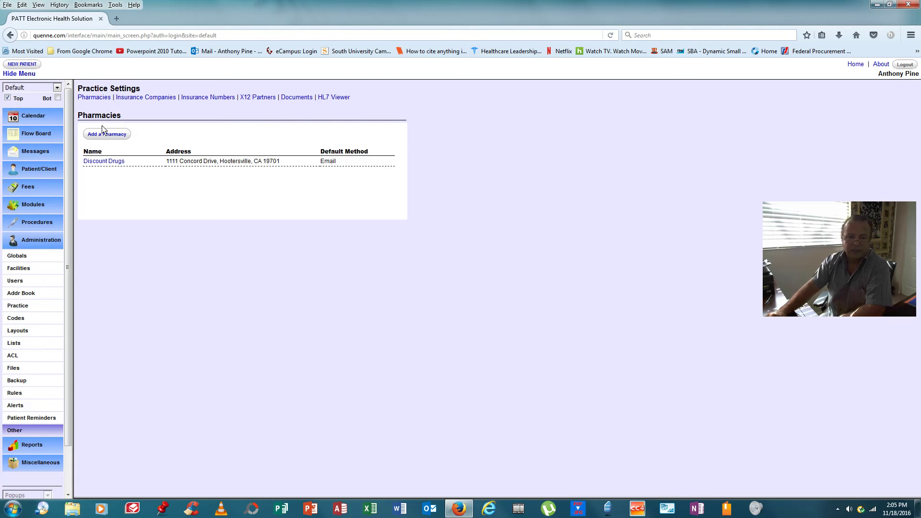
left_click(105, 161)
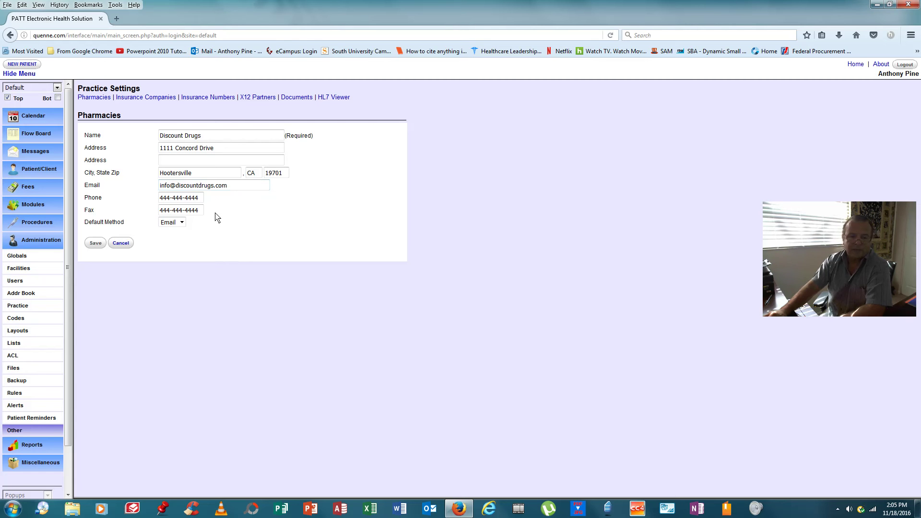
left_click(182, 223)
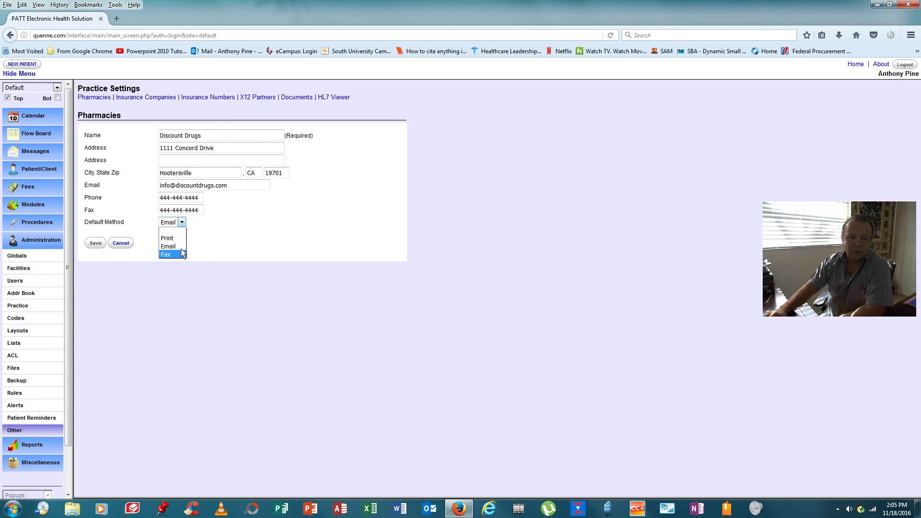
left_click(178, 245)
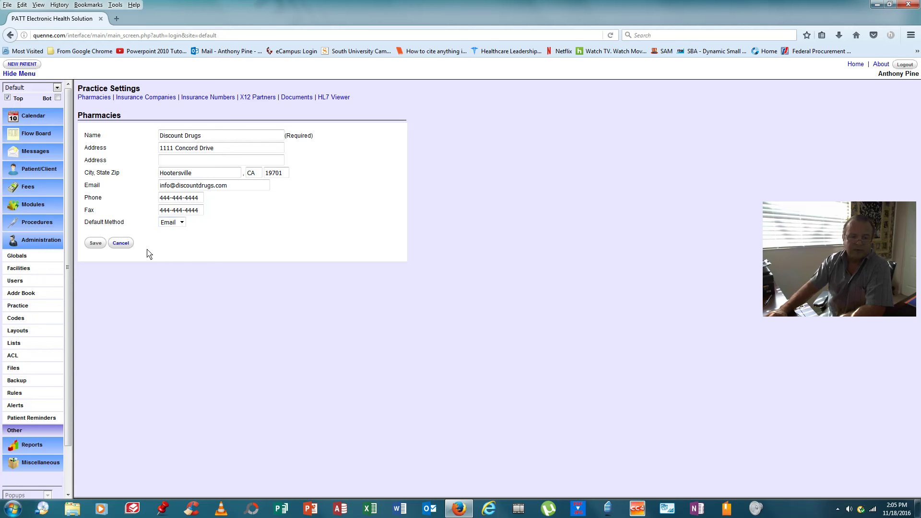
left_click(95, 244)
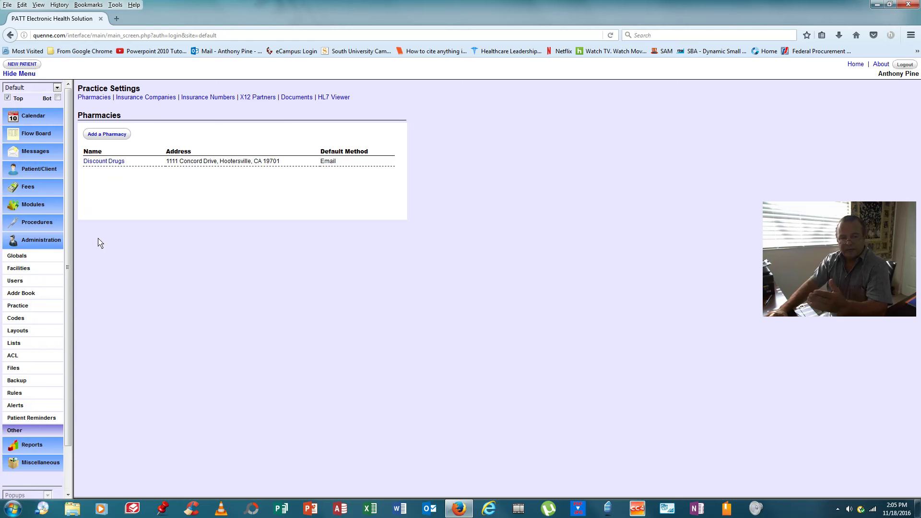
left_click(112, 135)
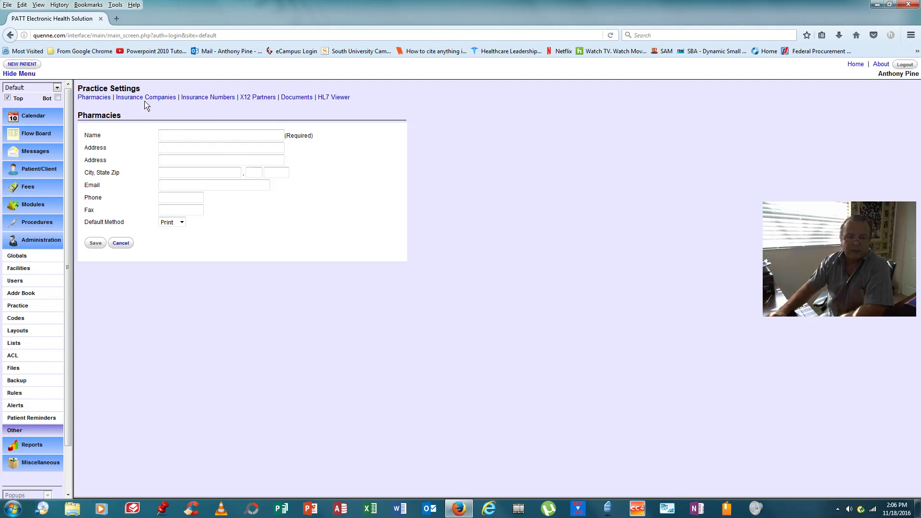
Step: Save BLUE CROSS BLUE SHIELD with payer type Blue Cross Blue Shield; cancel a new company
left_click(150, 98)
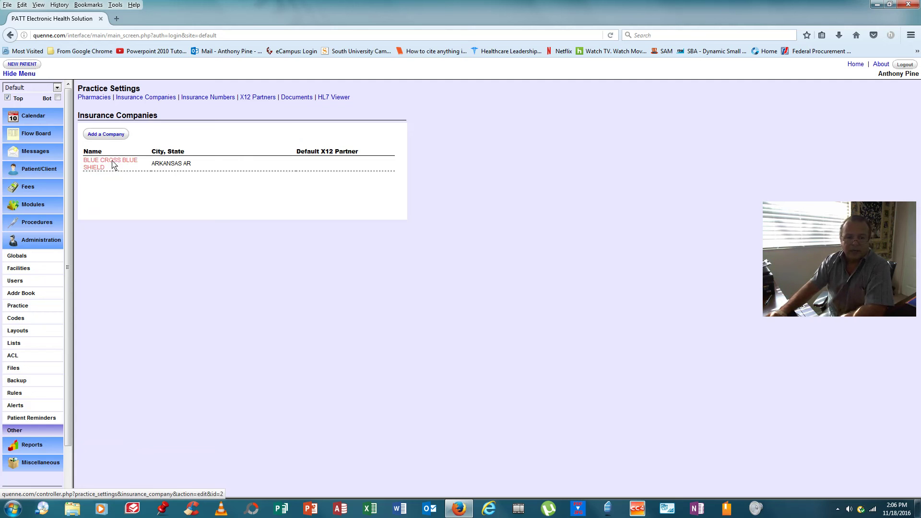
left_click(113, 164)
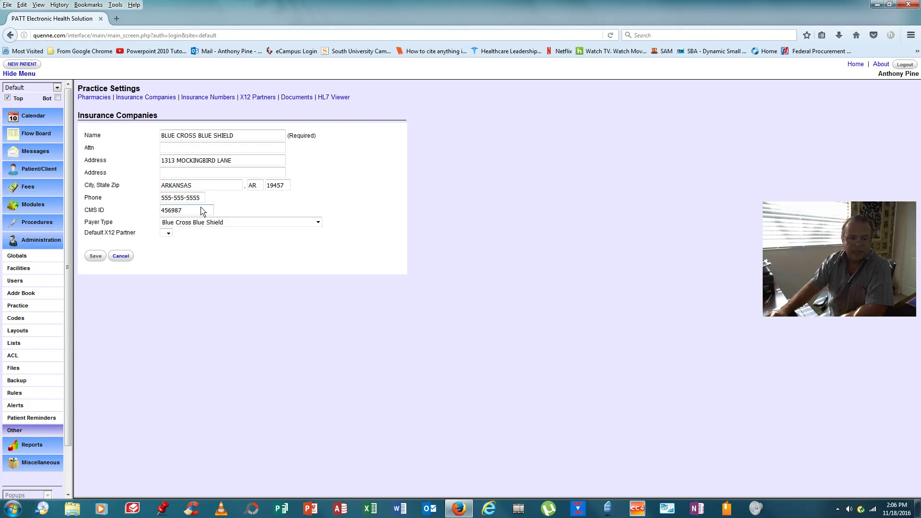
left_click(318, 223)
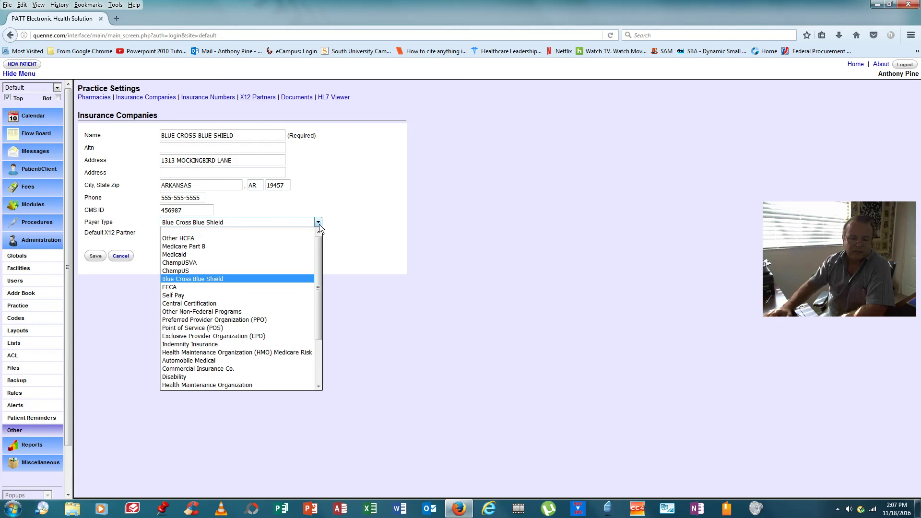
left_click(245, 284)
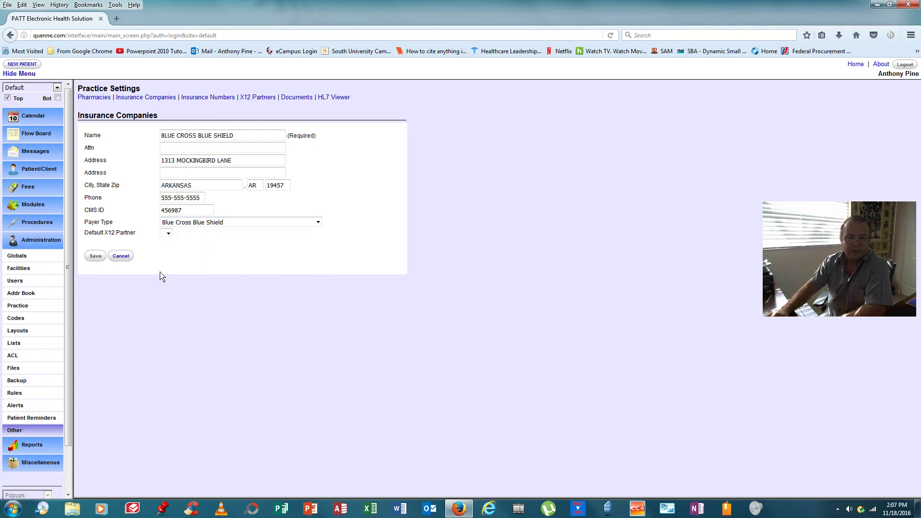
left_click(95, 257)
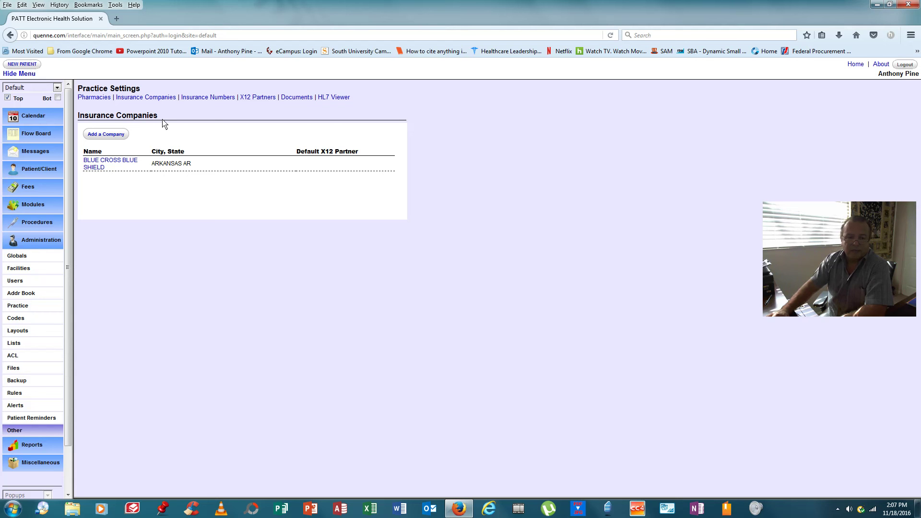
left_click(111, 139)
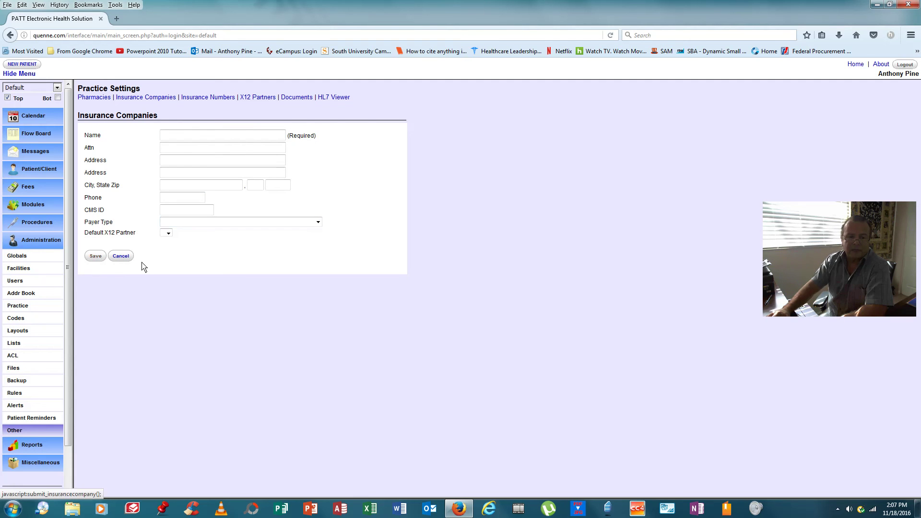
left_click(123, 255)
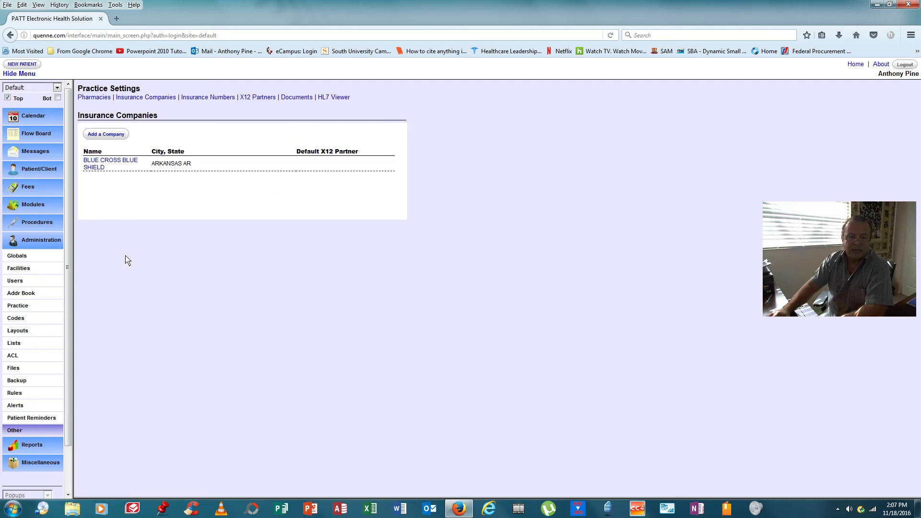